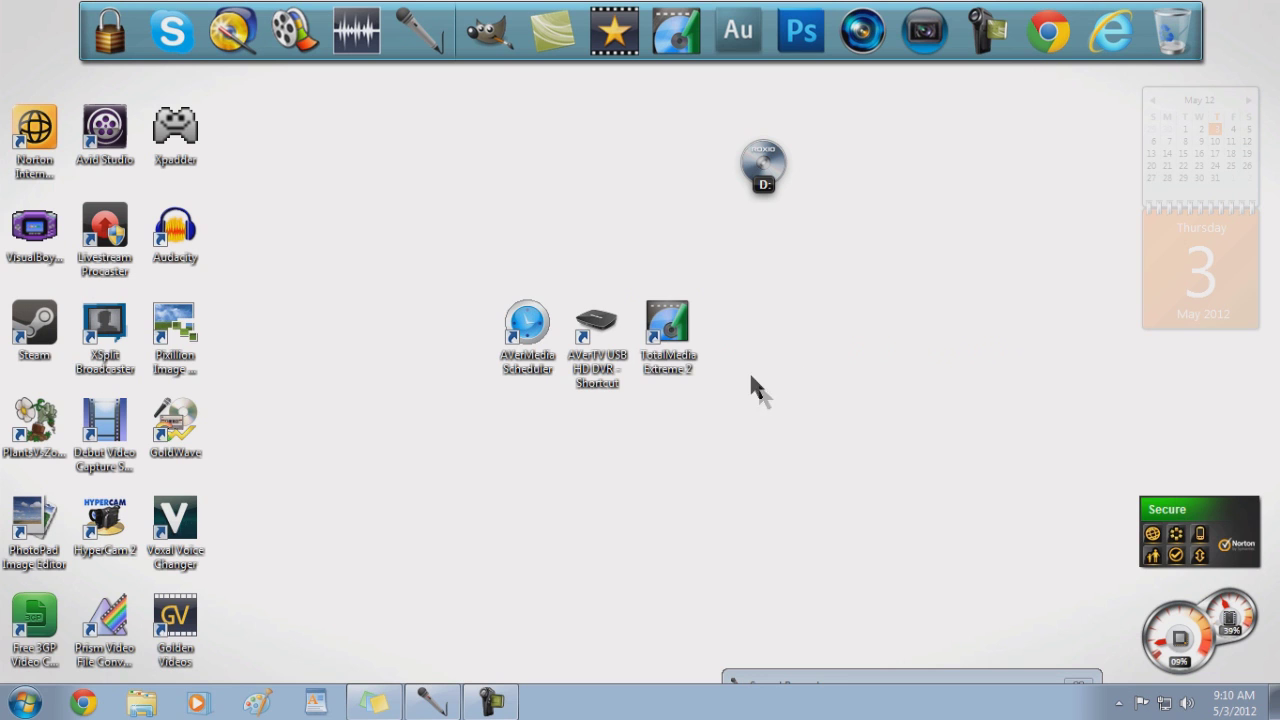
- Launch TotalMedia Extreme 2, check its version information, and open the Record Video section
double_click(667, 322)
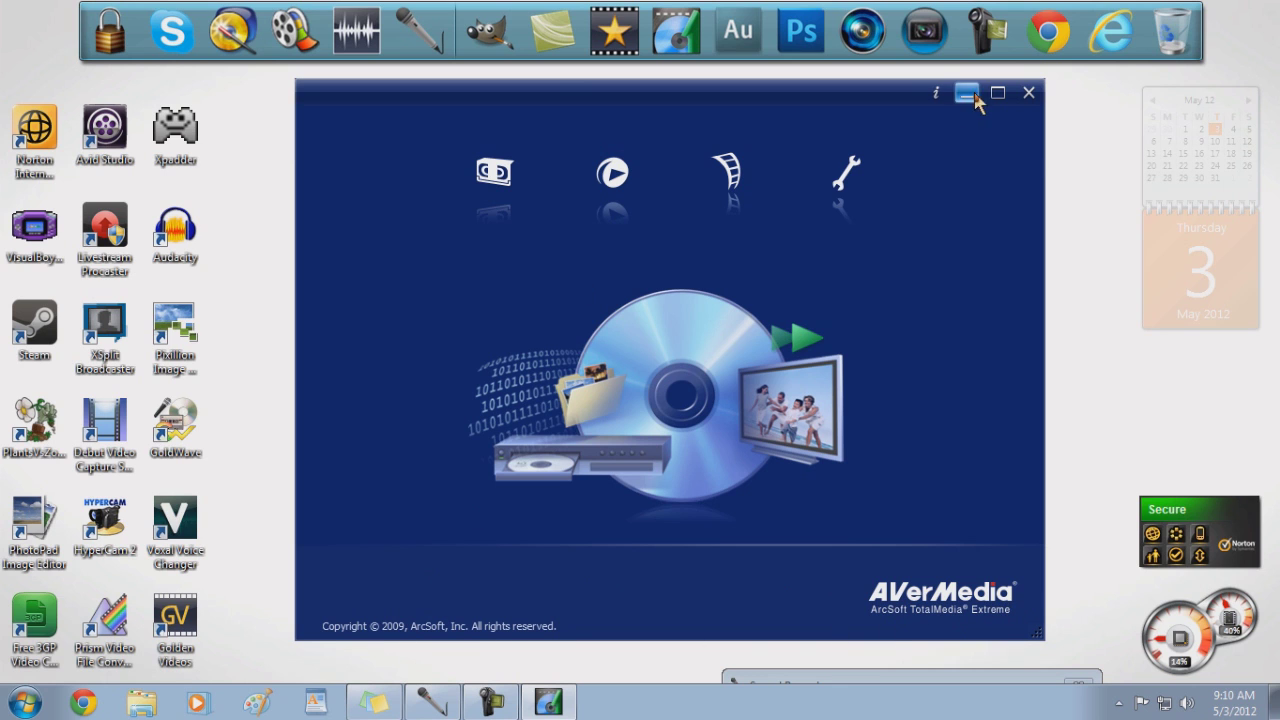
click(936, 92)
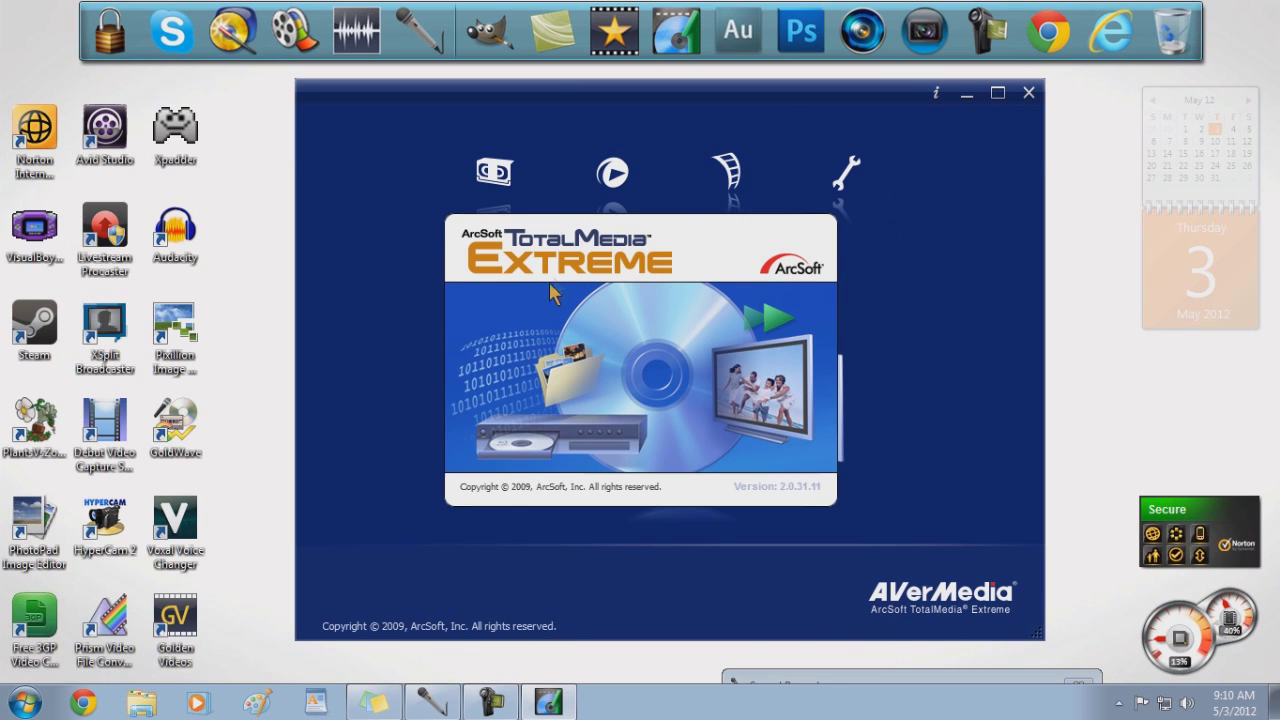
click(732, 302)
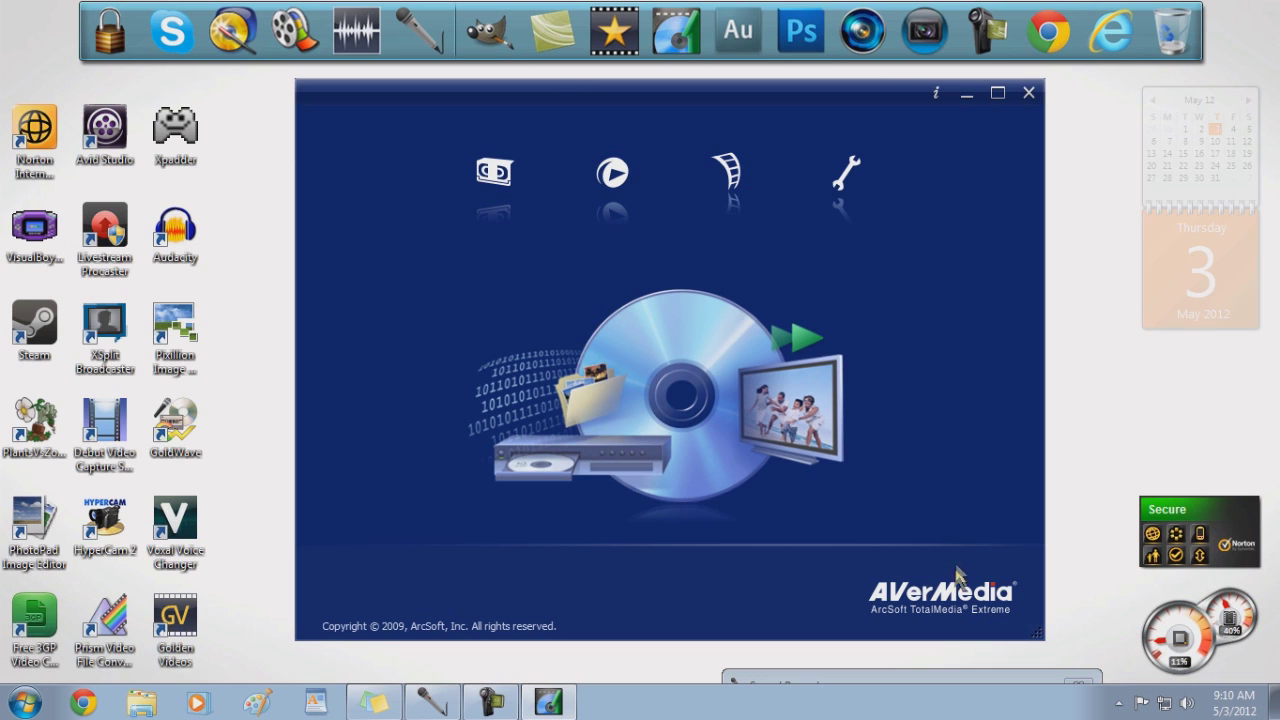
click(494, 172)
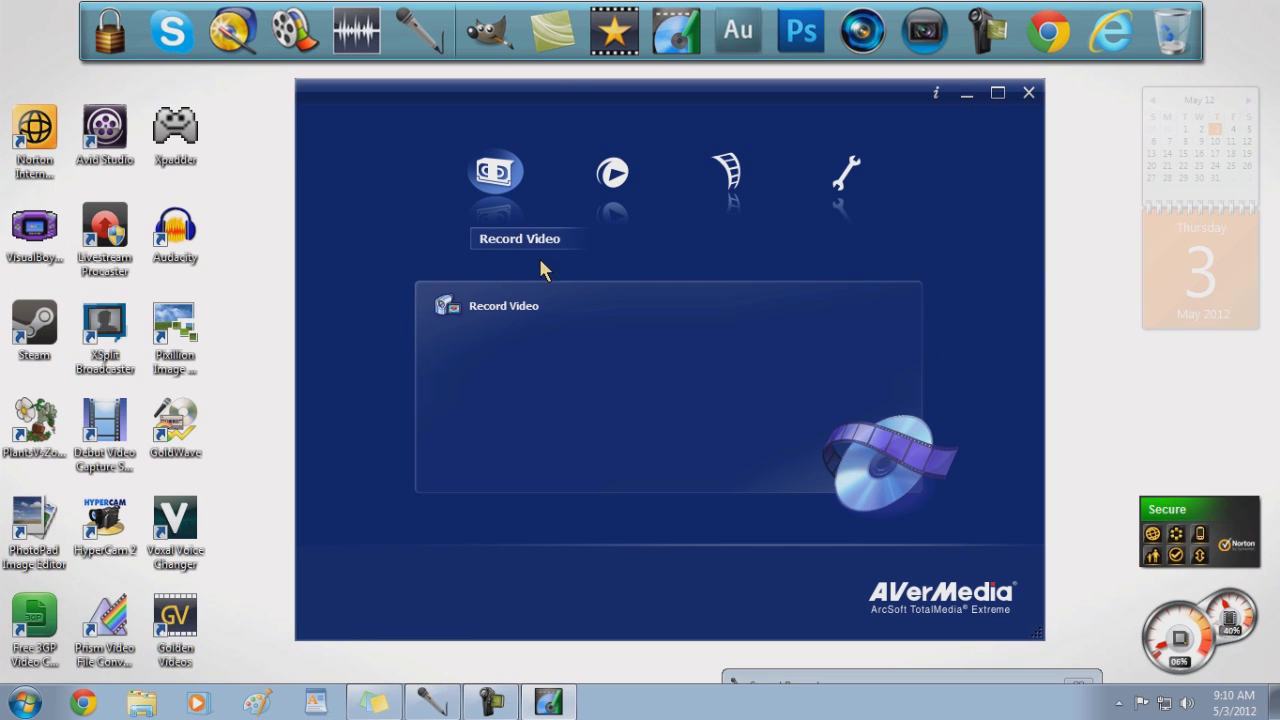
- Open the Capture Module via Record Video, using the AVerMedia USB HD Capture source
click(485, 188)
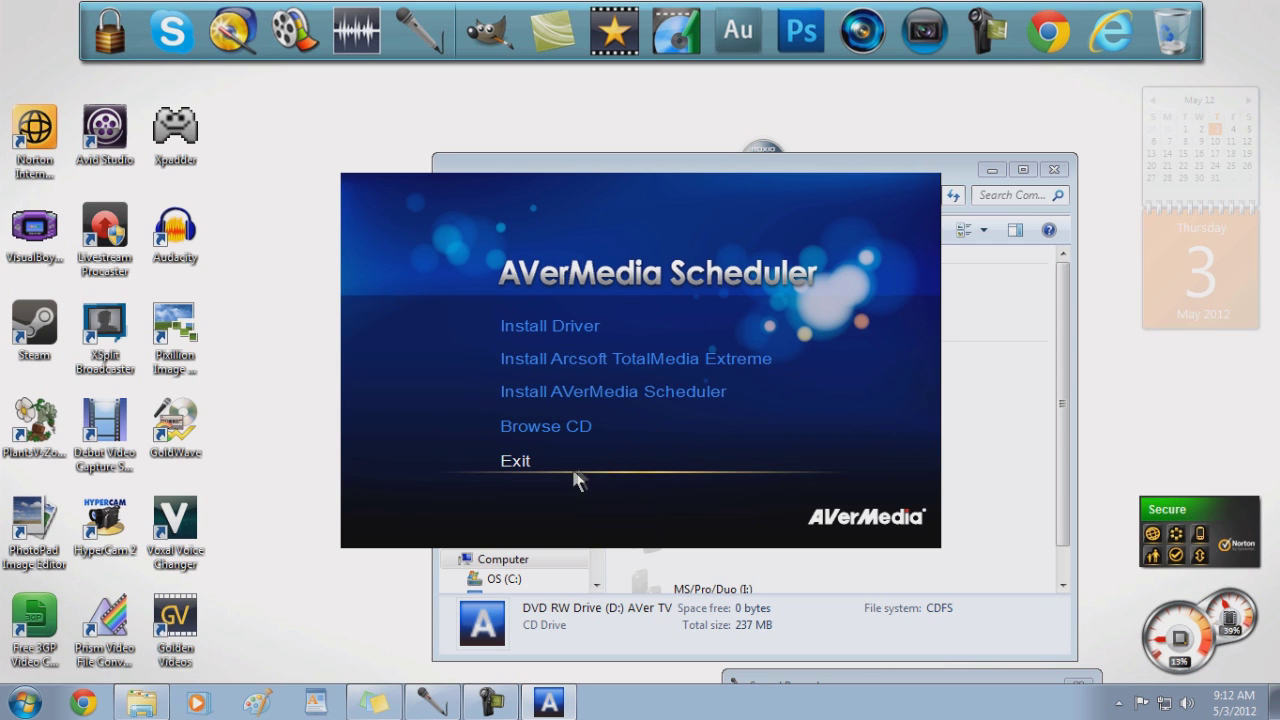
- Exit the AVerMedia Scheduler autorun window, leaving the AVer TV disc listed in Computer
click(526, 468)
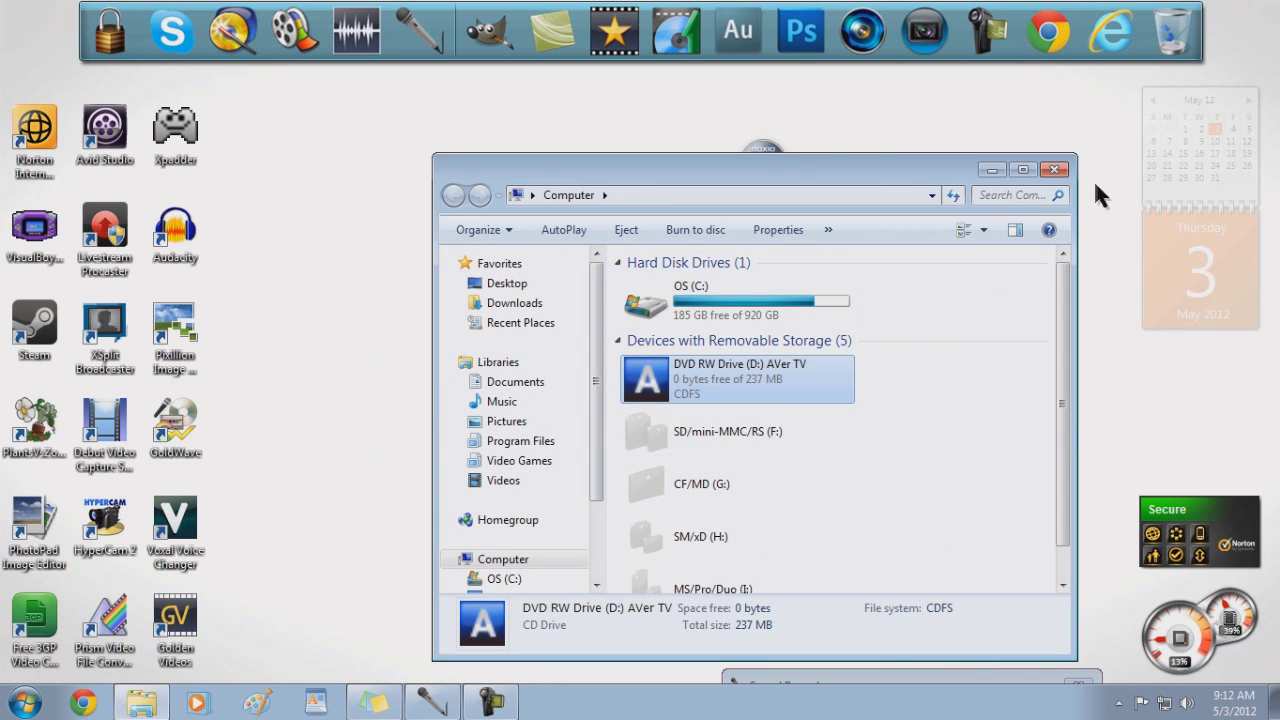
- Close the Computer window, then minimize, restore and close the black-preview Capture Module
click(1055, 169)
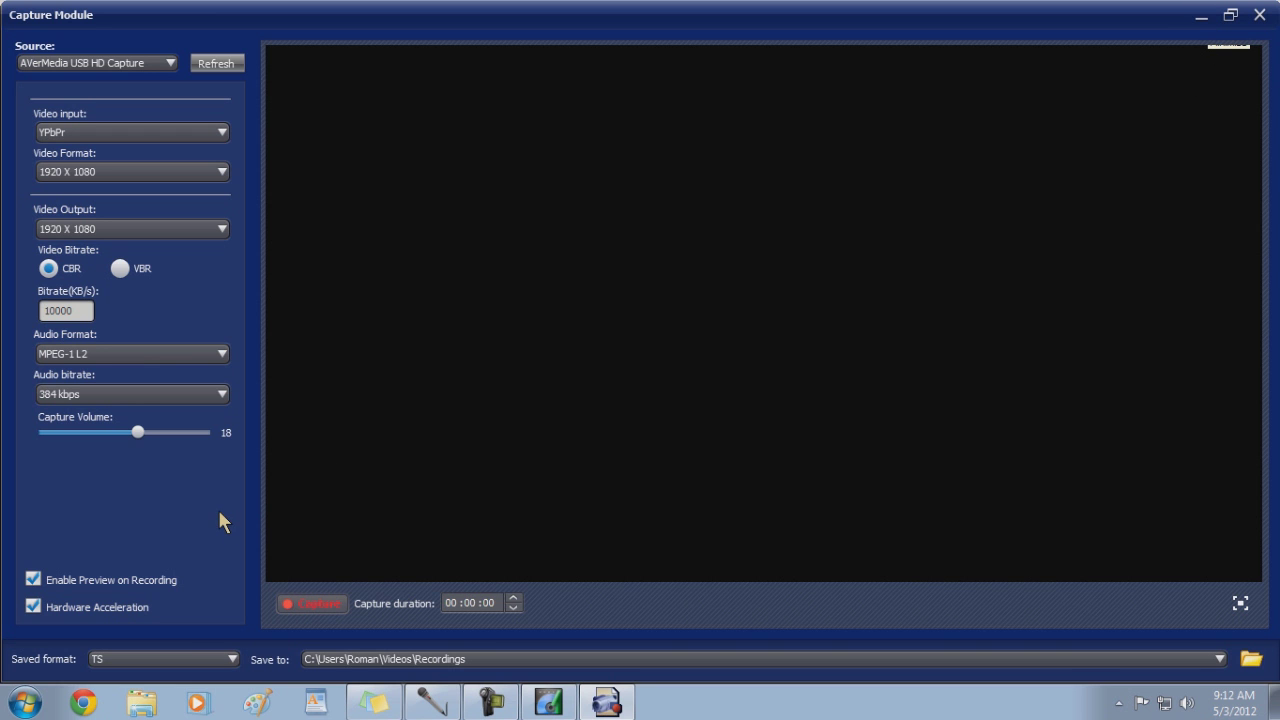
click(1201, 15)
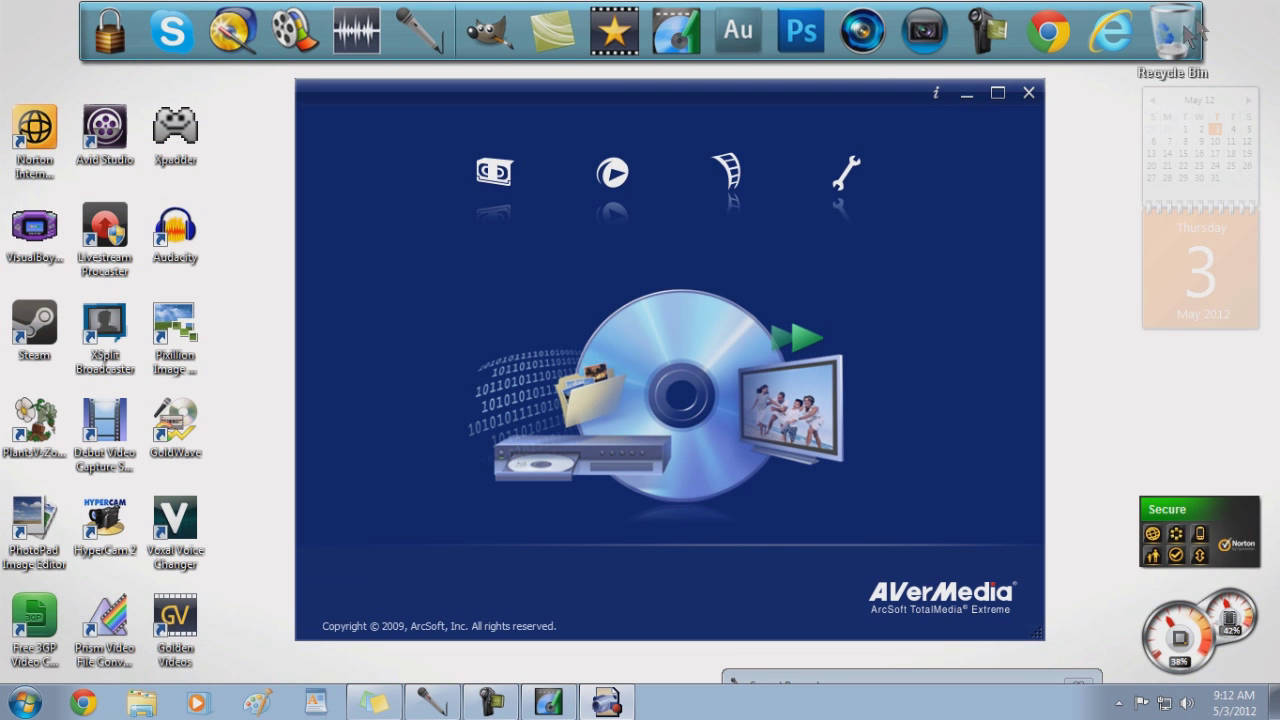
click(966, 93)
click(560, 700)
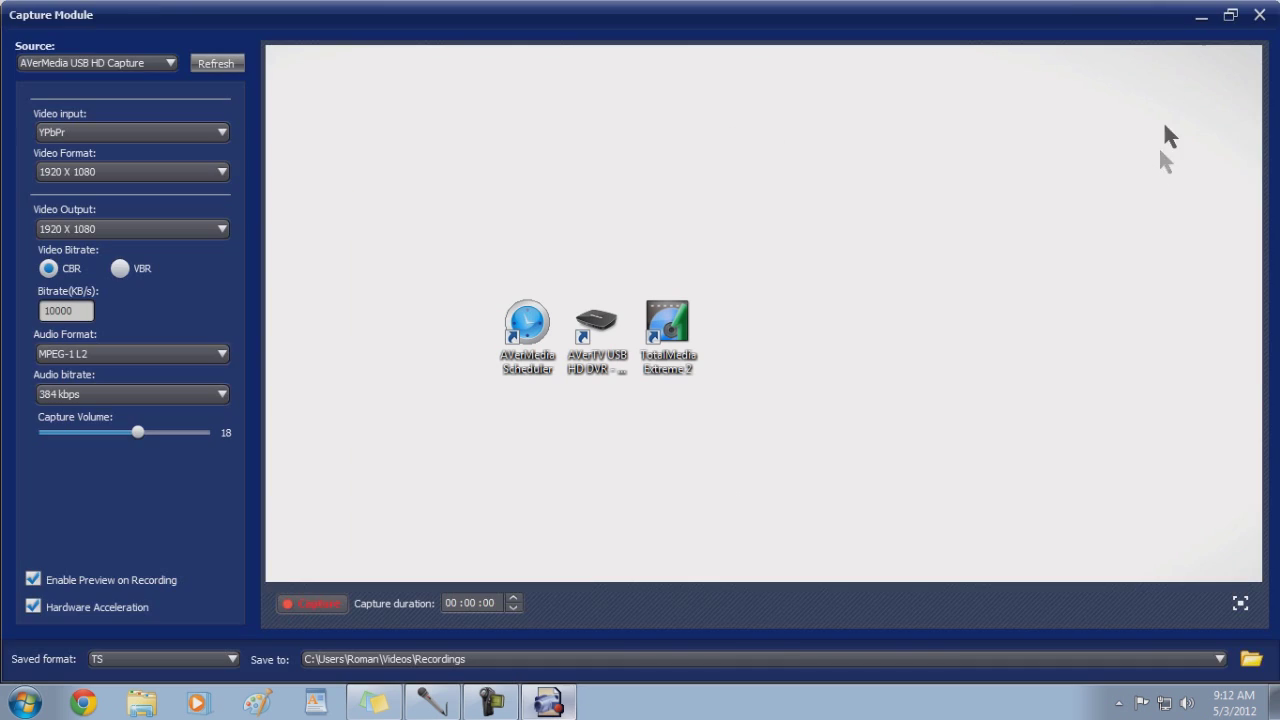
click(1260, 15)
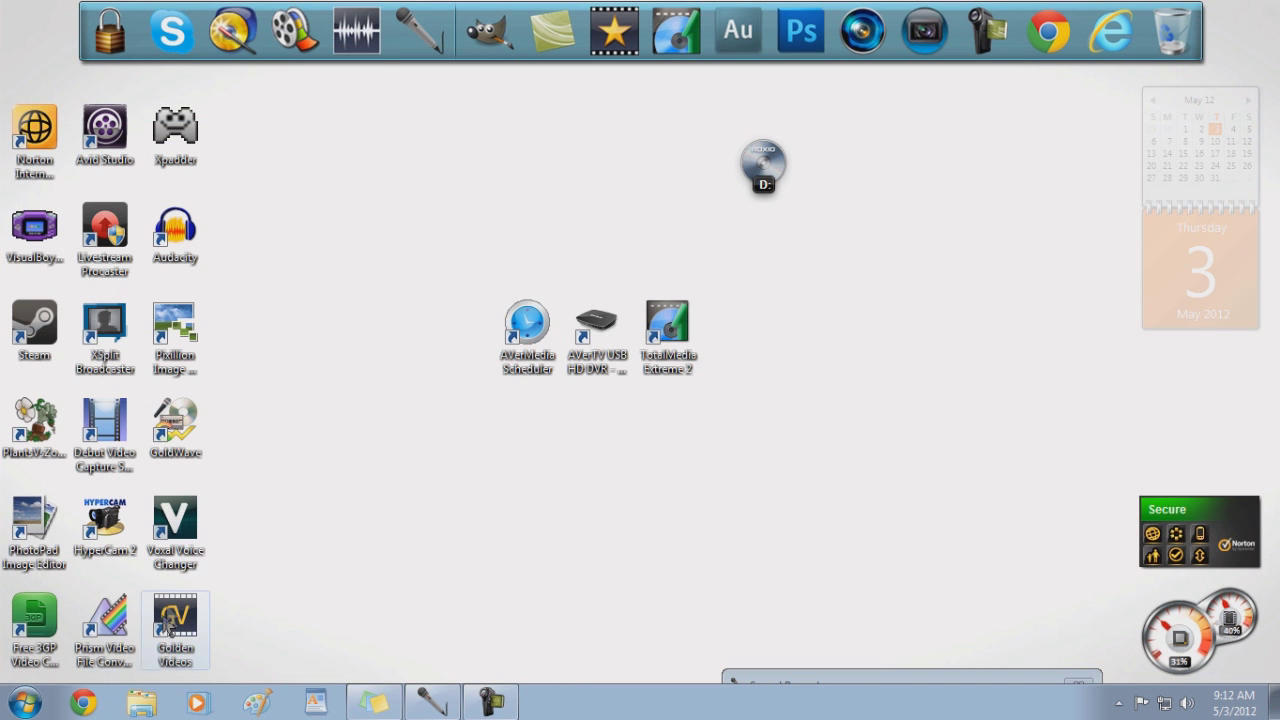
key(super)
- Open Computer from the Start menu and select the AVer TV disc in drive D:
click(322, 252)
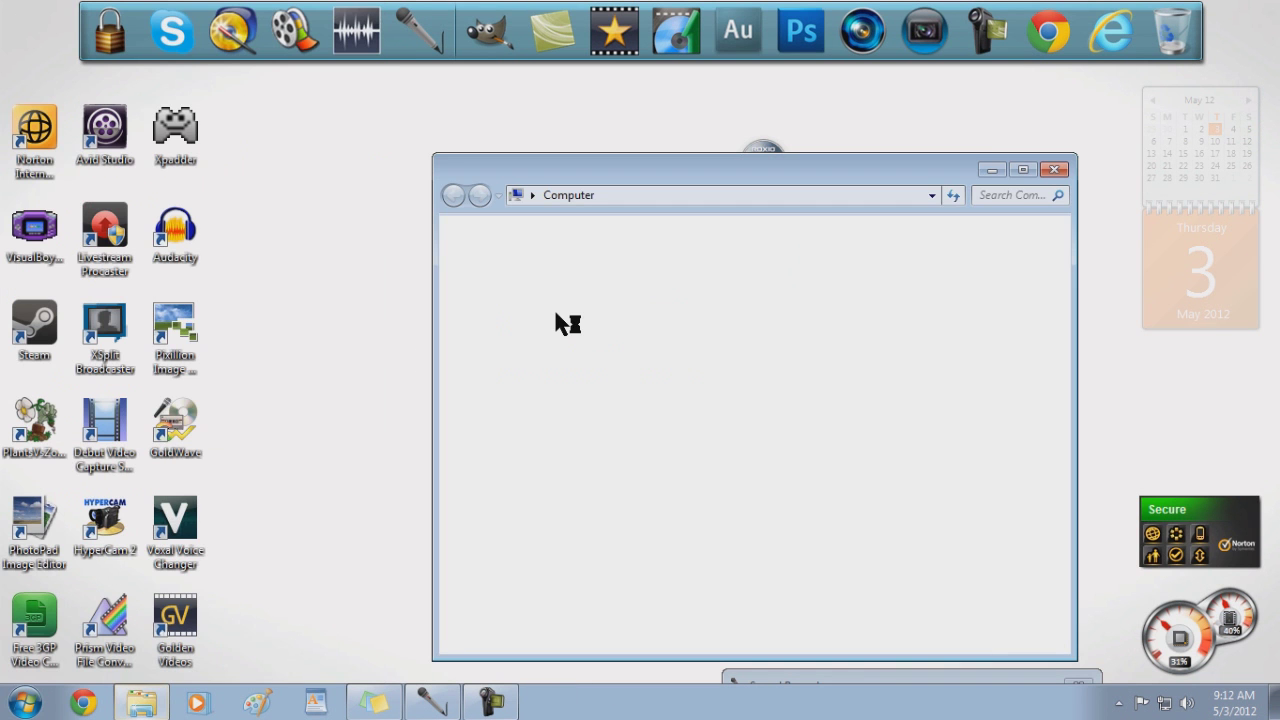
click(703, 372)
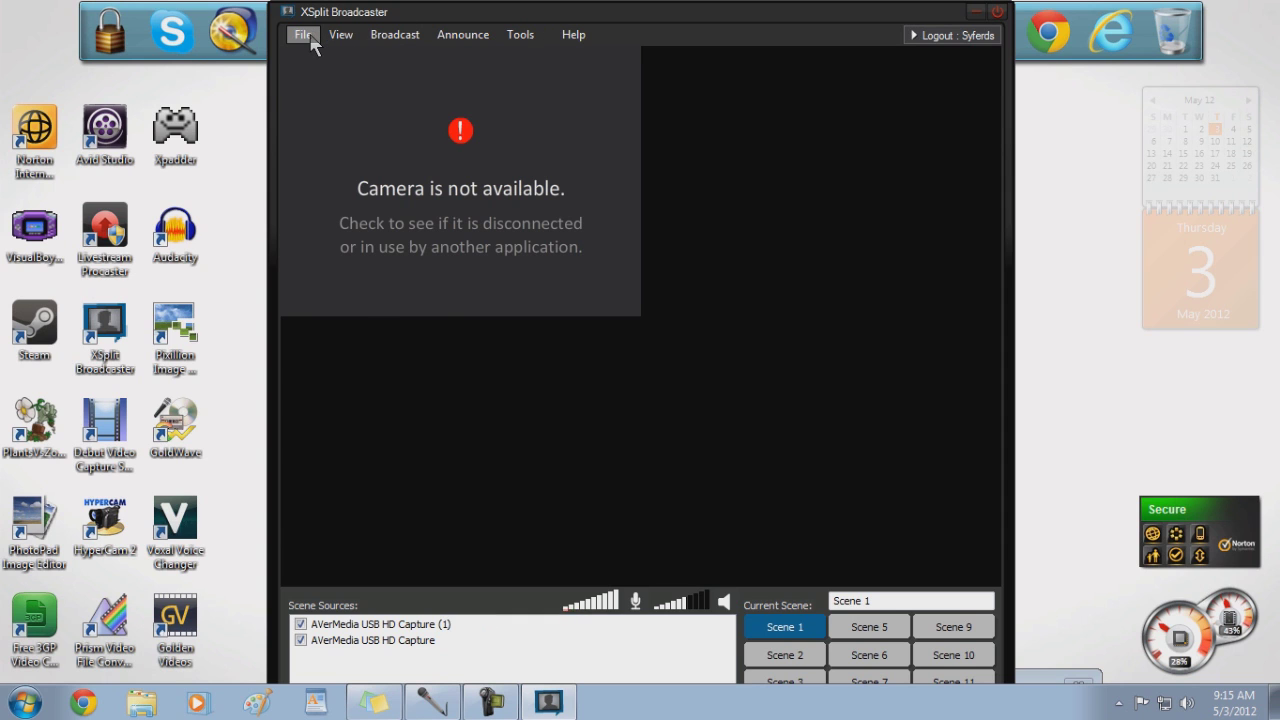
- Open XSplit's File menu while the preview switches to 'No signal from device detected'
click(305, 36)
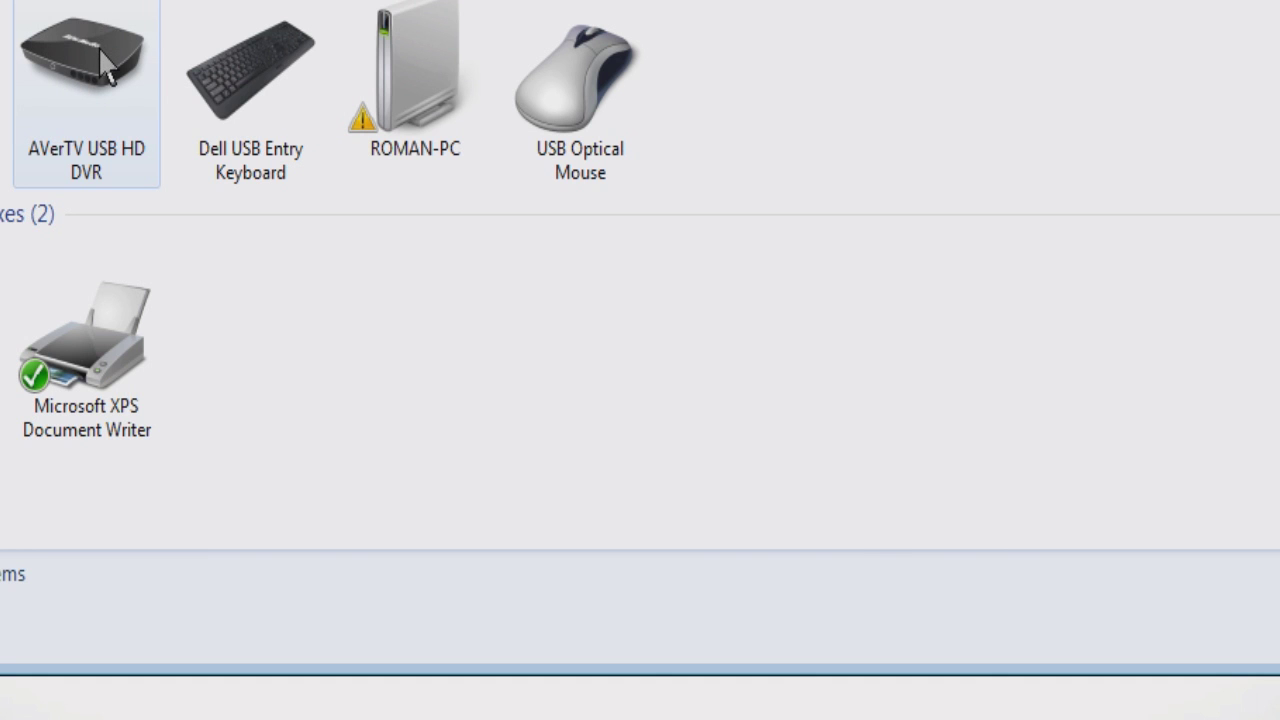
- Verify the AVerTV USB HD DVR's C874 capture function works properly, then close both windows
double_click(99, 50)
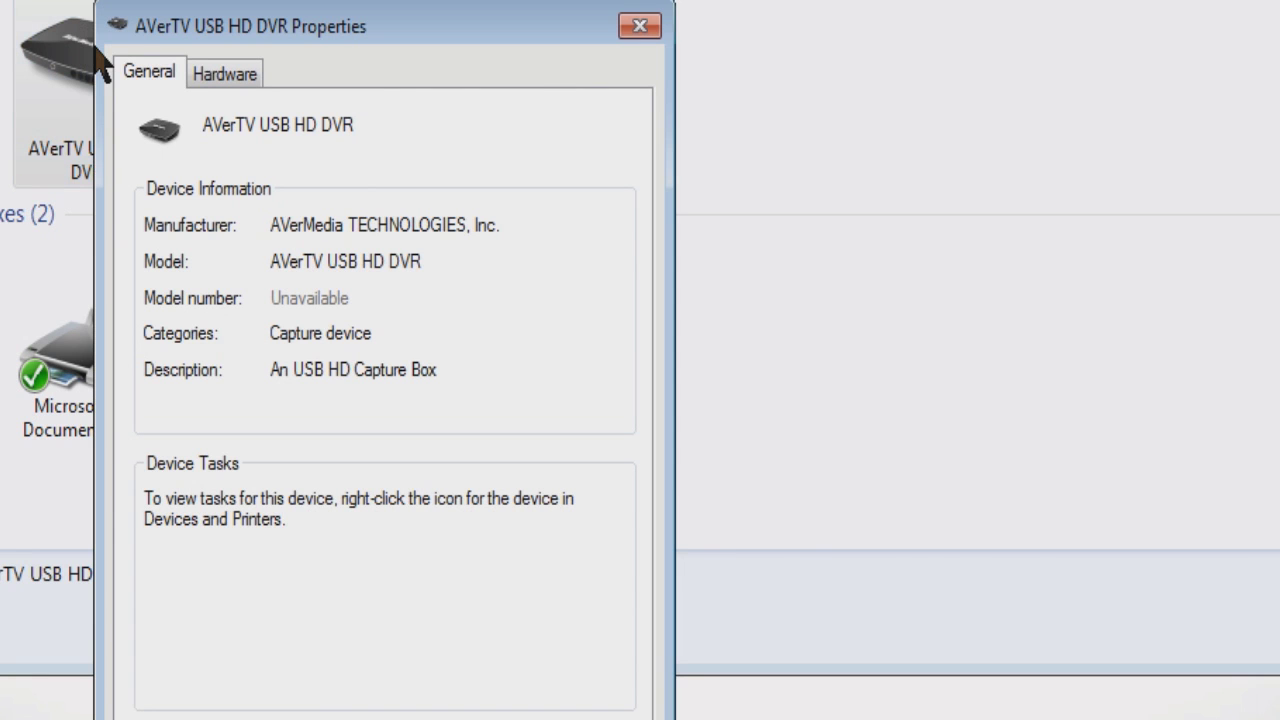
click(224, 78)
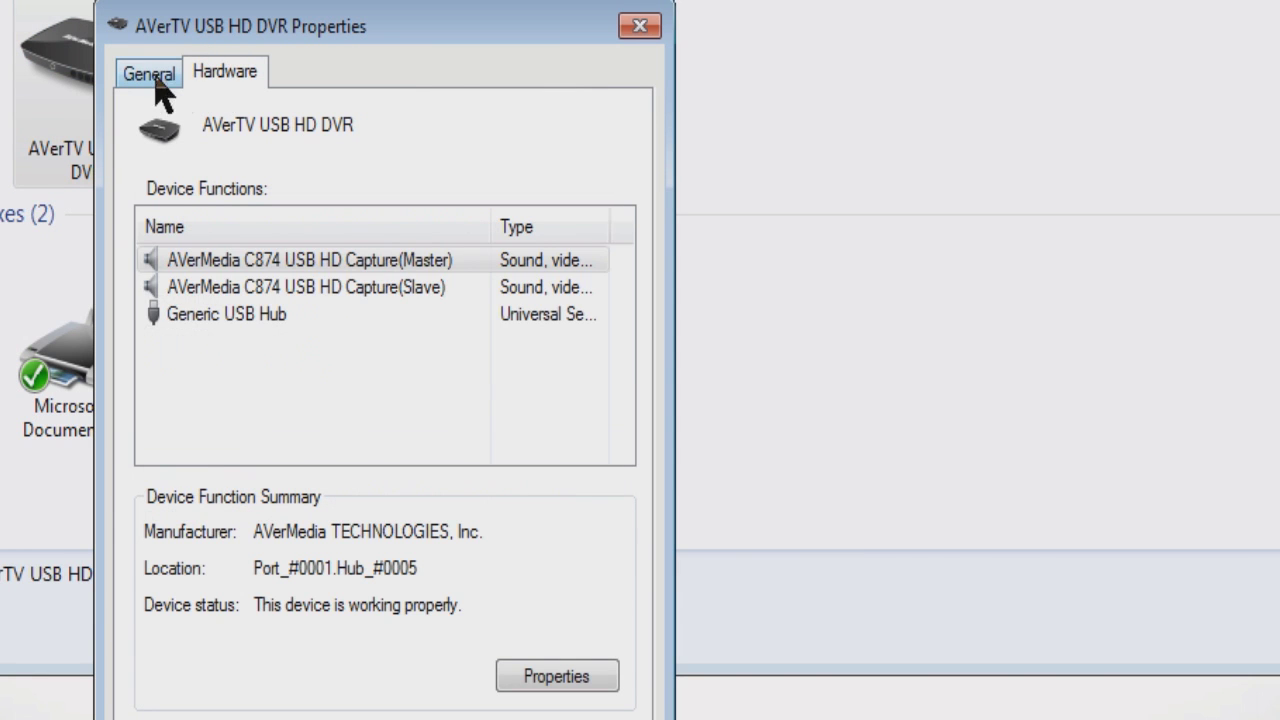
click(333, 290)
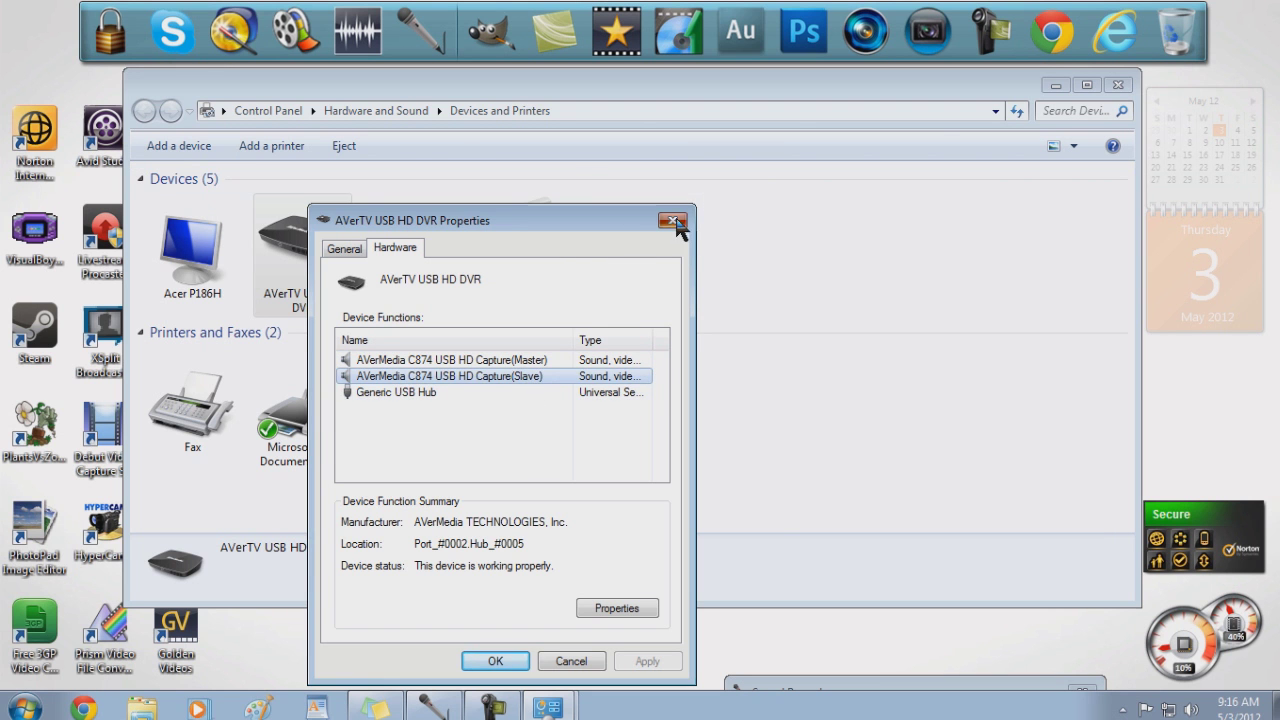
click(672, 220)
click(1125, 86)
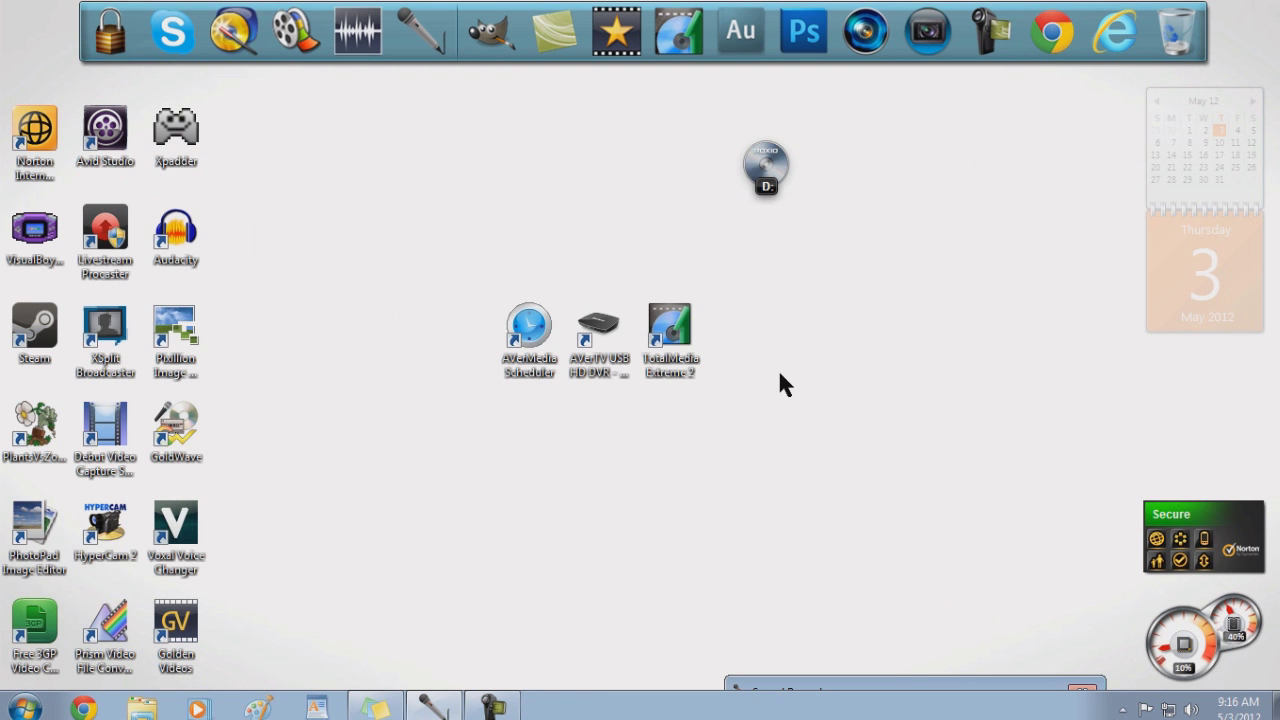